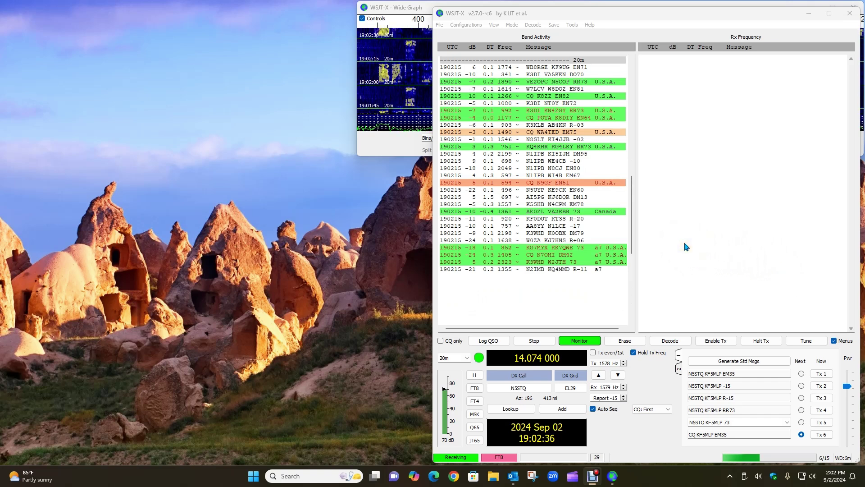
# Step: Open the WSJT-X settings and show the radio configuration page
pyautogui.click(440, 25)
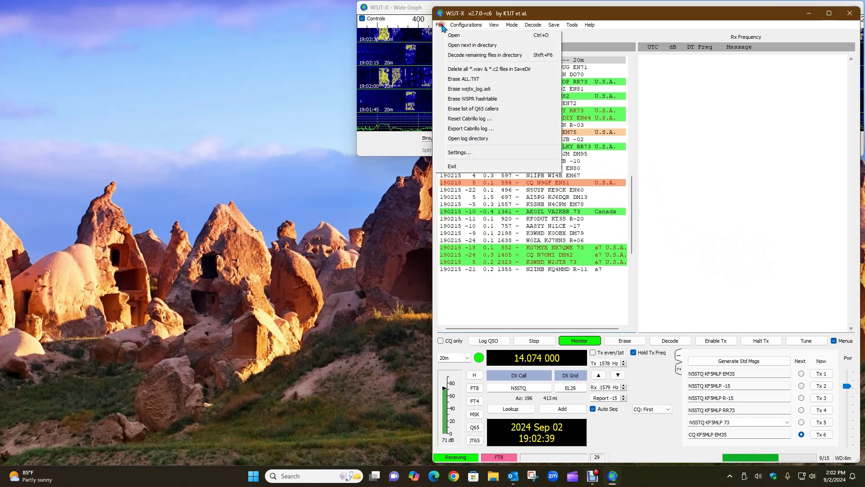
pyautogui.click(451, 152)
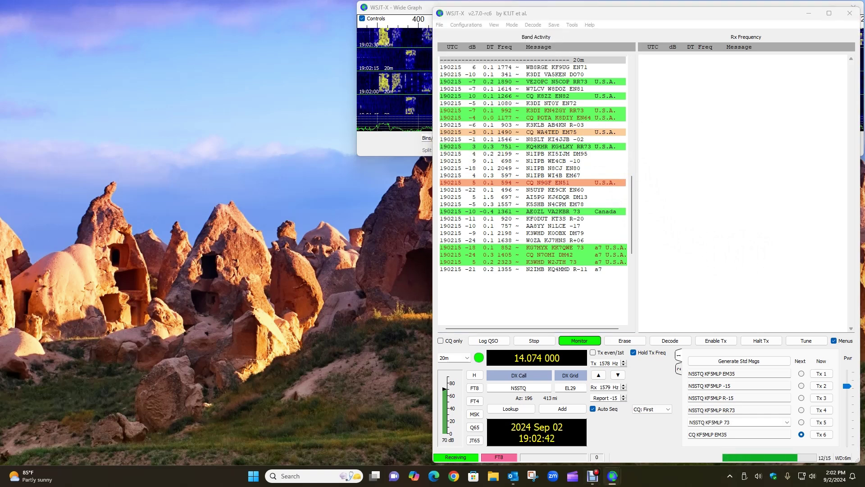
pyautogui.moveTo(412, 113); pyautogui.dragTo(301, 104)
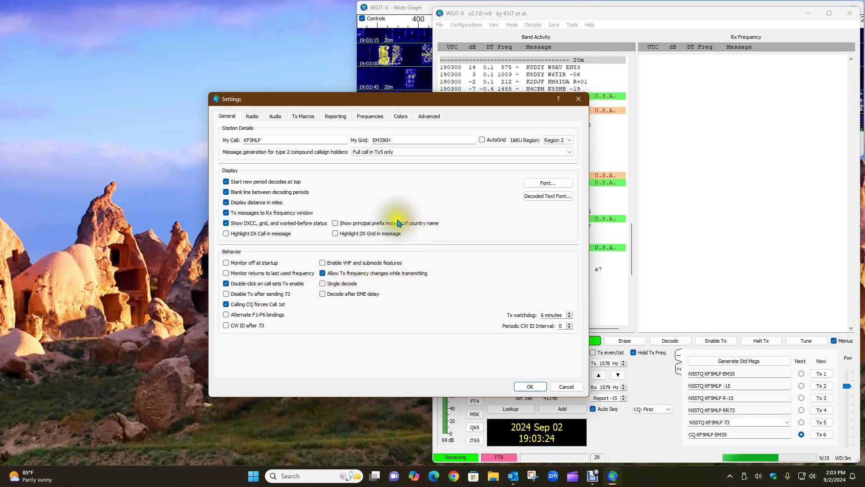
pyautogui.click(250, 116)
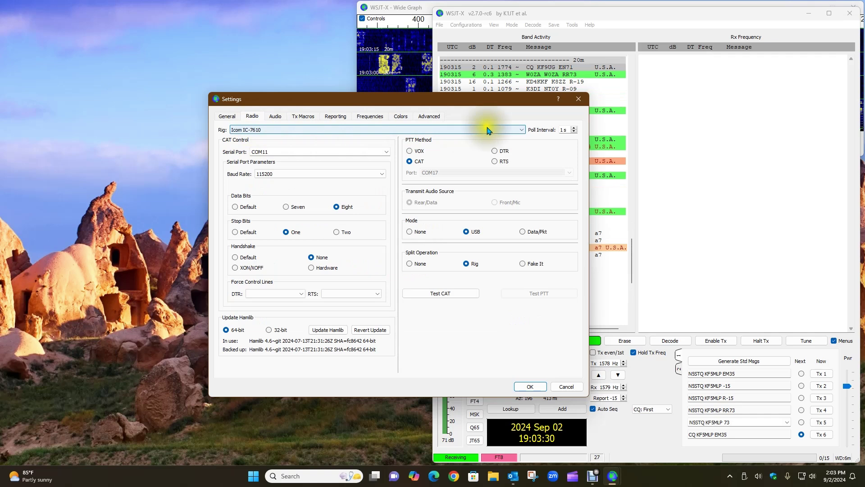
# Step: Browse the supported rigs from the start of the list and select Icom IC-7610 as the rig
pyautogui.click(521, 130)
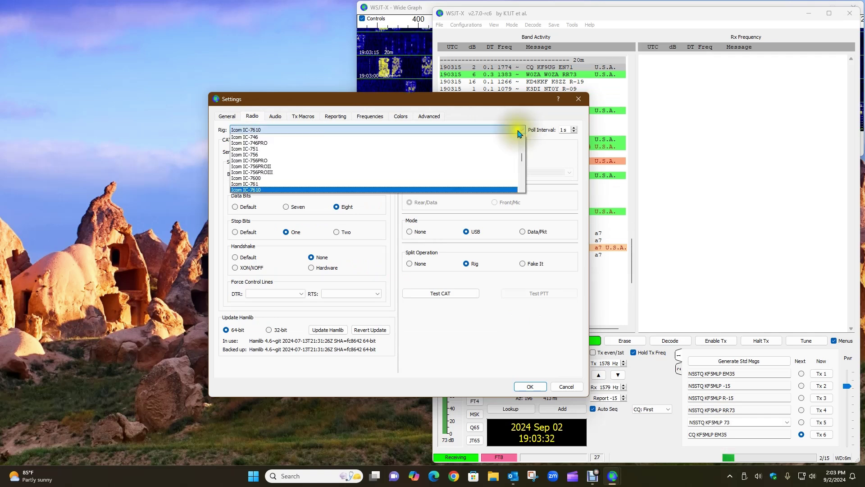
pyautogui.scroll(3, 379, 158)
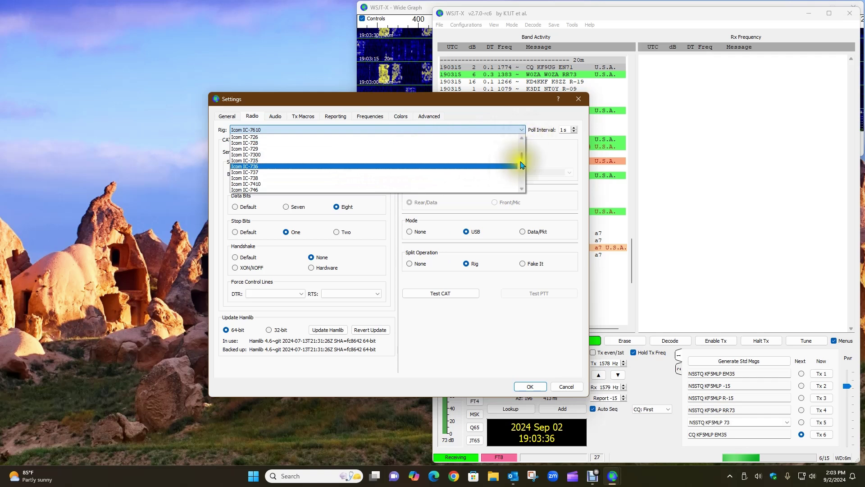
pyautogui.moveTo(522, 163); pyautogui.dragTo(517, 130)
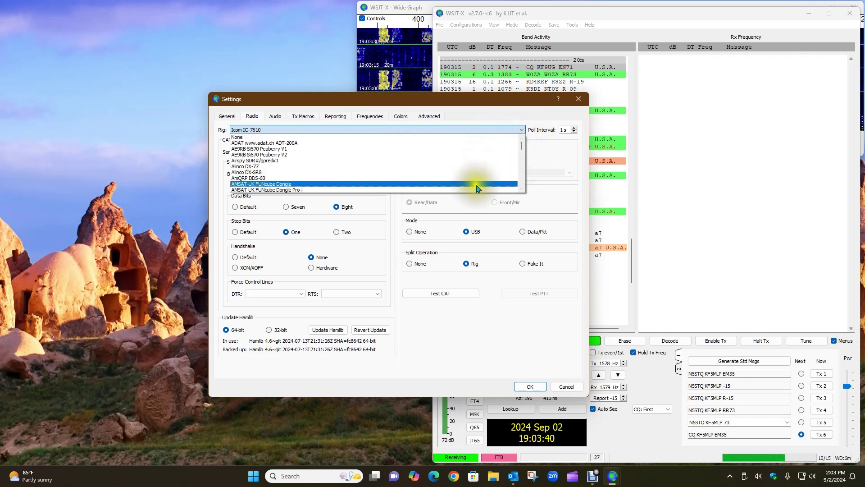
pyautogui.click(521, 189)
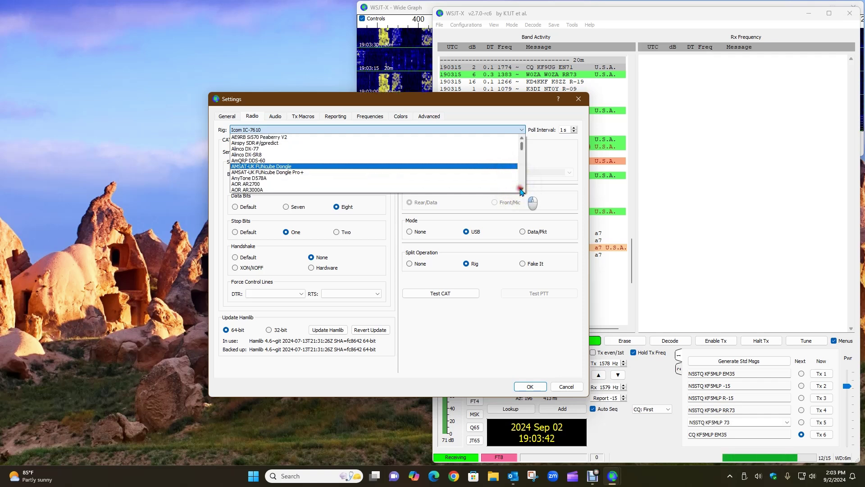
pyautogui.click(521, 189)
pyautogui.click(521, 190)
pyautogui.click(520, 189)
pyautogui.click(520, 189)
pyautogui.click(521, 189)
pyautogui.click(521, 190)
pyautogui.click(521, 189)
pyautogui.click(521, 189)
pyautogui.click(521, 189)
pyautogui.click(521, 189)
pyautogui.click(520, 190)
pyautogui.click(521, 190)
pyautogui.click(521, 189)
pyautogui.click(521, 189)
pyautogui.click(520, 190)
pyautogui.click(521, 189)
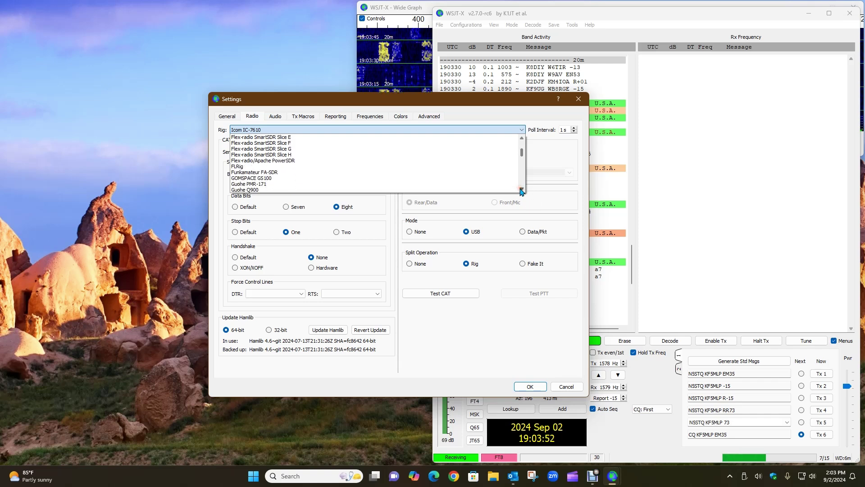
pyautogui.click(521, 189)
pyautogui.click(521, 189)
pyautogui.click(521, 190)
pyautogui.click(522, 189)
pyautogui.click(522, 189)
pyautogui.click(522, 189)
pyautogui.click(521, 189)
pyautogui.click(522, 189)
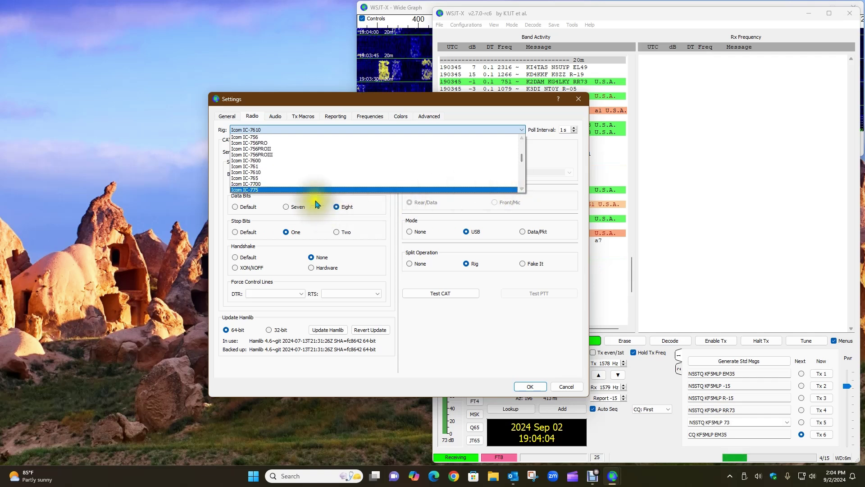
pyautogui.click(265, 173)
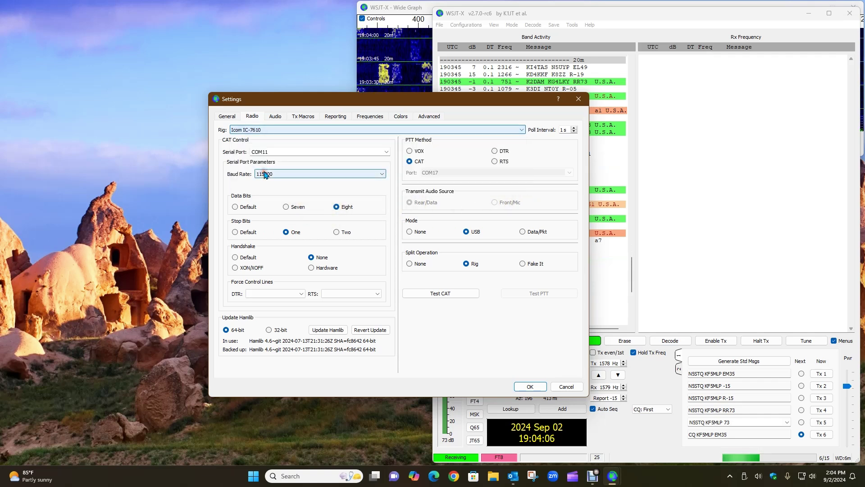
# Step: Look through the remaining Icom, Kenwood, Ten-Tec and Yaesu models in the rig list and close it without choosing another
pyautogui.click(523, 132)
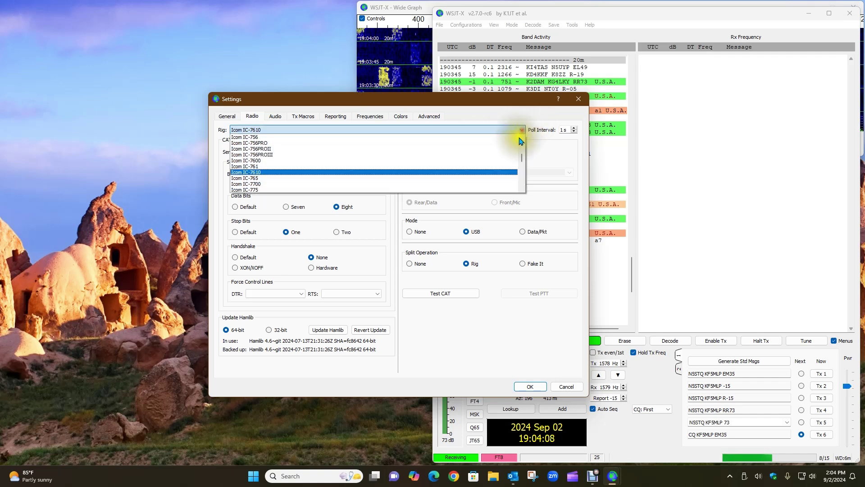
pyautogui.click(521, 188)
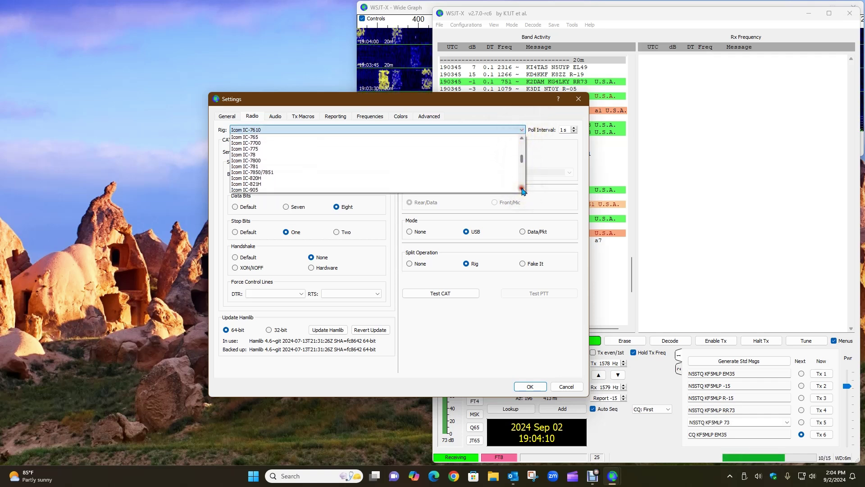
pyautogui.moveTo(522, 190); pyautogui.dragTo(522, 190)
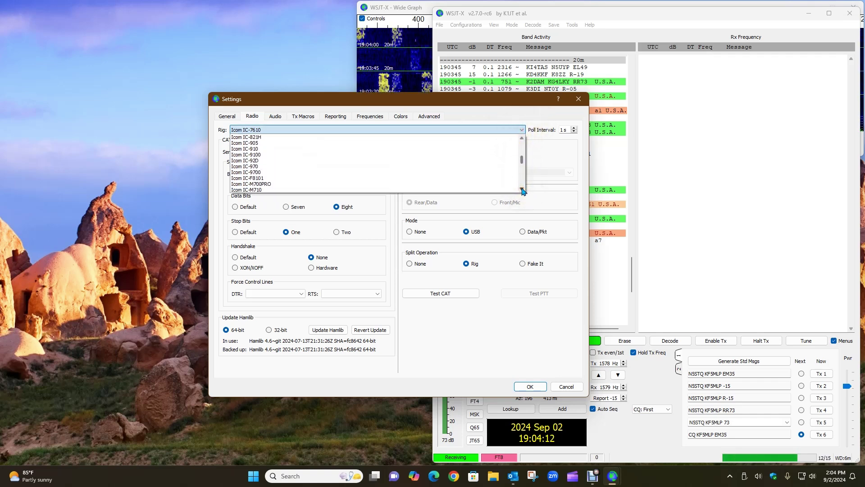
pyautogui.click(522, 189)
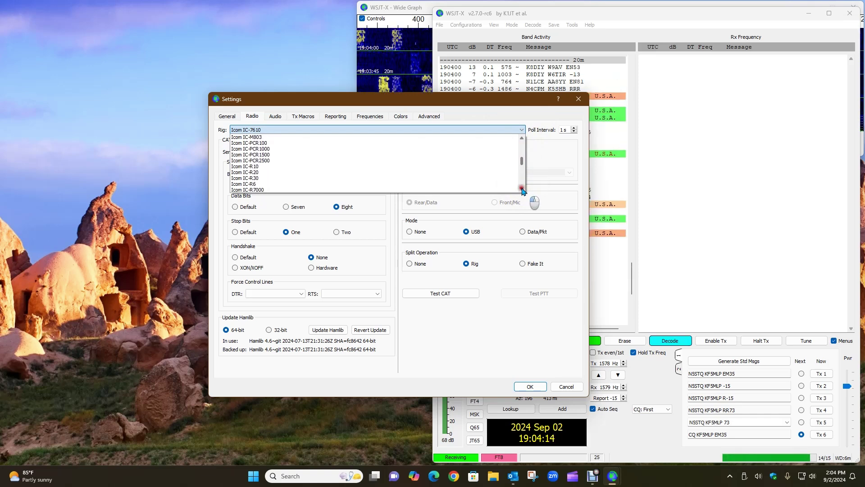
pyautogui.click(522, 189)
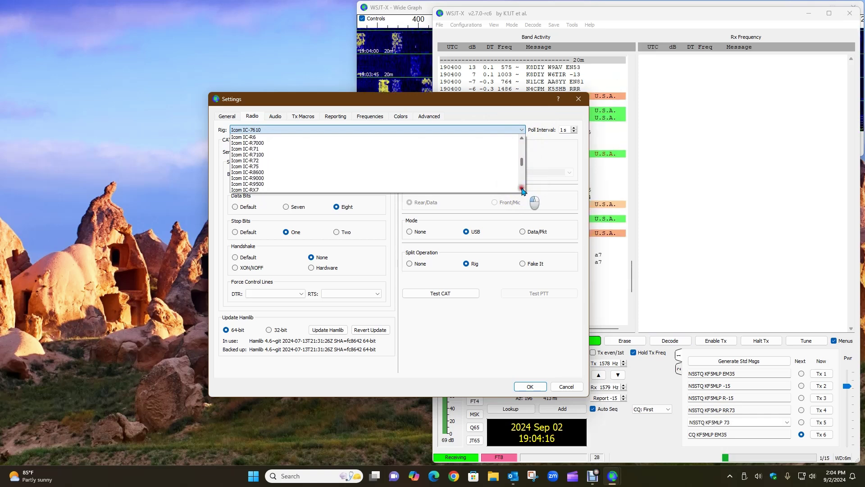
pyautogui.moveTo(522, 190); pyautogui.dragTo(521, 189)
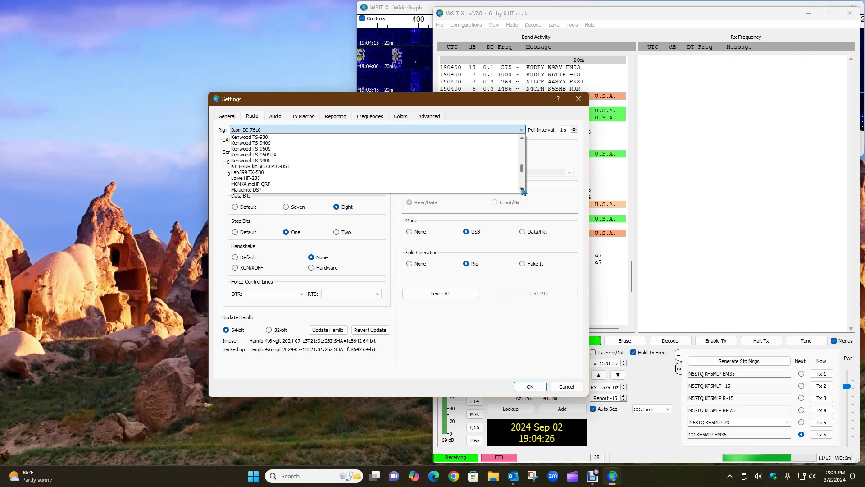
pyautogui.click(522, 190)
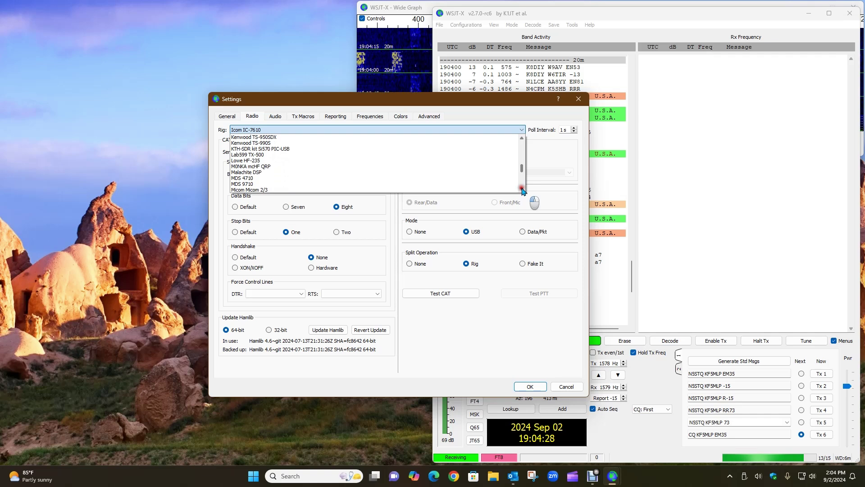
pyautogui.click(522, 190)
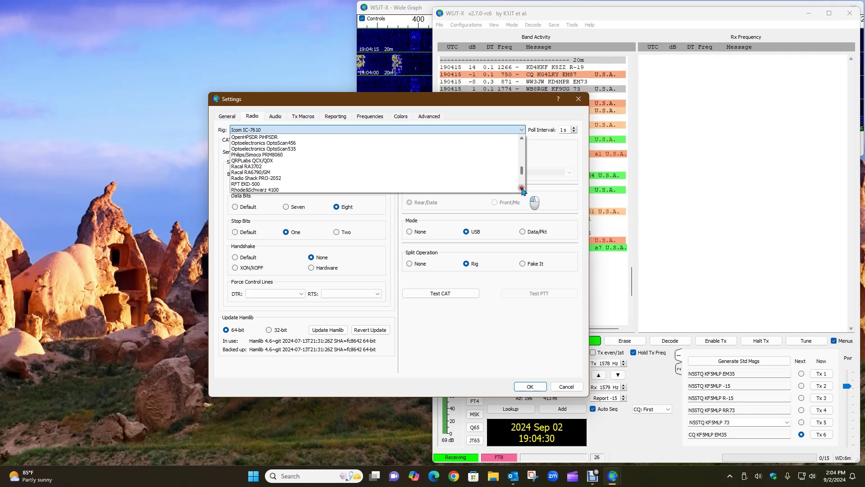
pyautogui.click(522, 190)
pyautogui.click(522, 190)
pyautogui.click(521, 189)
pyautogui.click(522, 190)
pyautogui.click(522, 189)
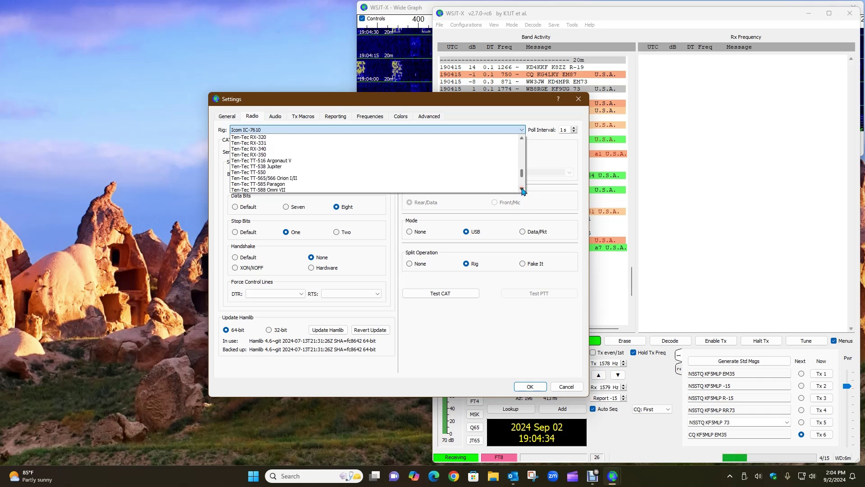
pyautogui.click(521, 190)
pyautogui.click(522, 190)
pyautogui.click(522, 190)
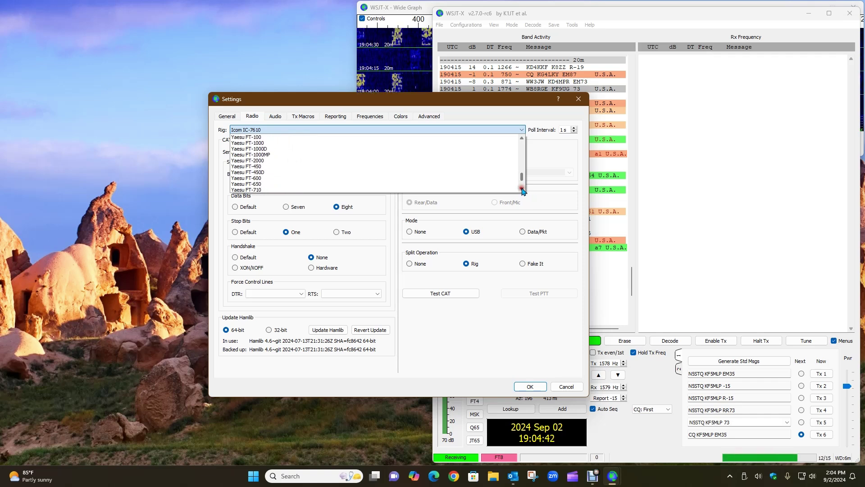
pyautogui.click(521, 190)
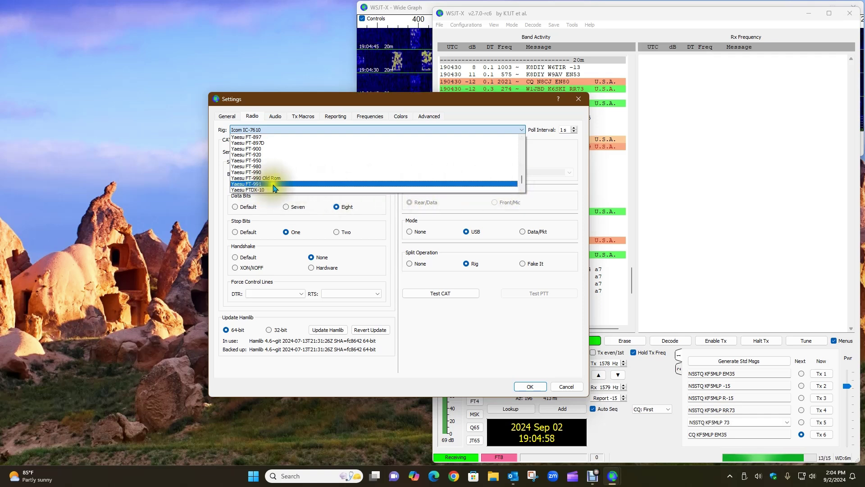
pyautogui.scroll(-3, 520, 190)
pyautogui.click(521, 189)
pyautogui.click(521, 190)
pyautogui.click(521, 190)
pyautogui.click(521, 190)
pyautogui.click(521, 190)
pyautogui.click(521, 190)
pyautogui.click(522, 190)
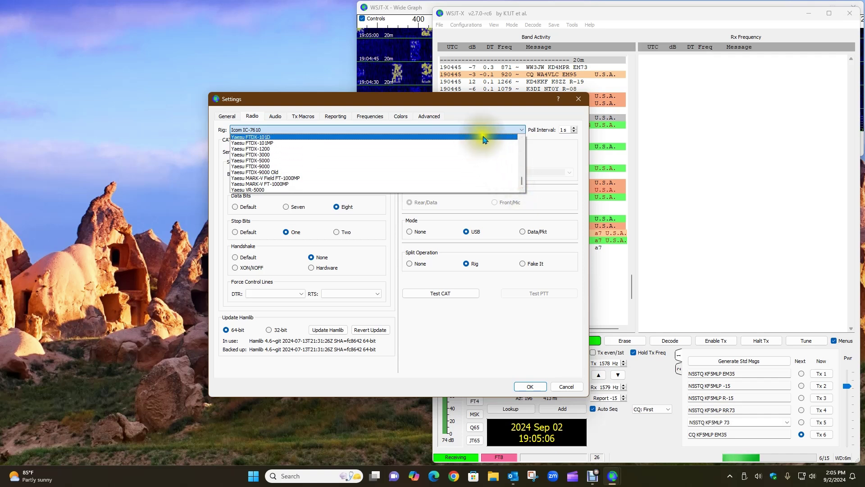
pyautogui.click(495, 129)
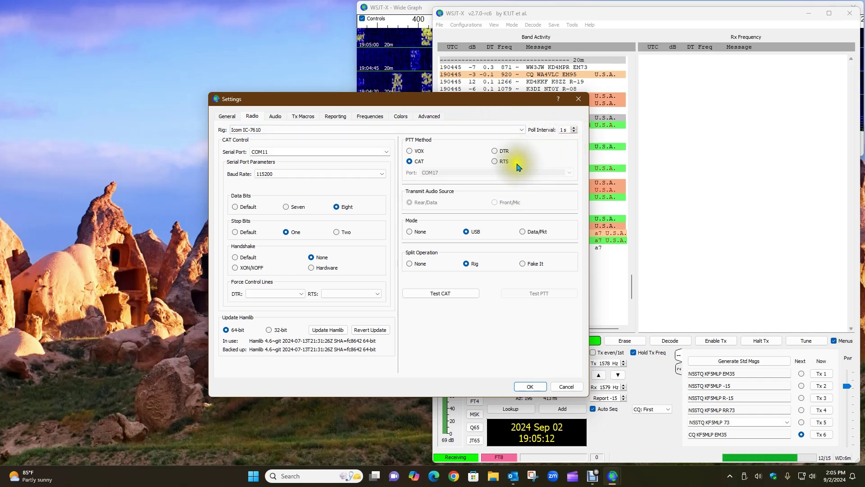
# Step: Check the serial port choices, examine the COM ports in Device Manager beside the radio settings, and close Device Manager
pyautogui.click(386, 152)
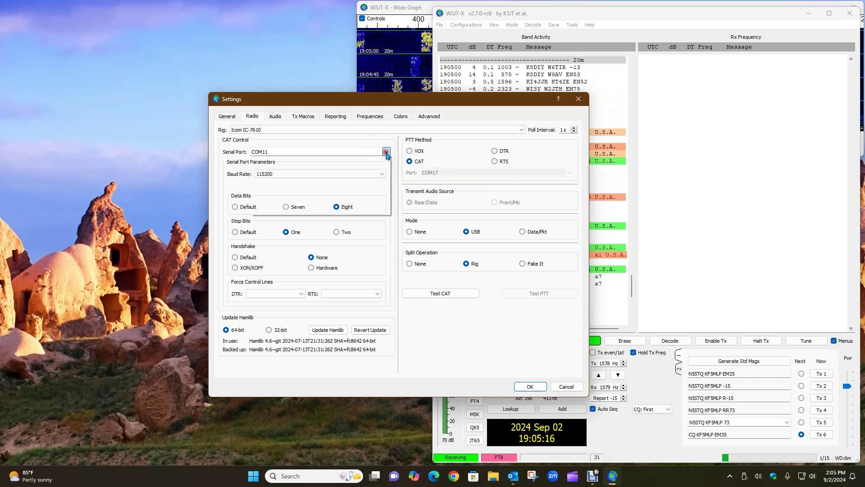
pyautogui.click(387, 152)
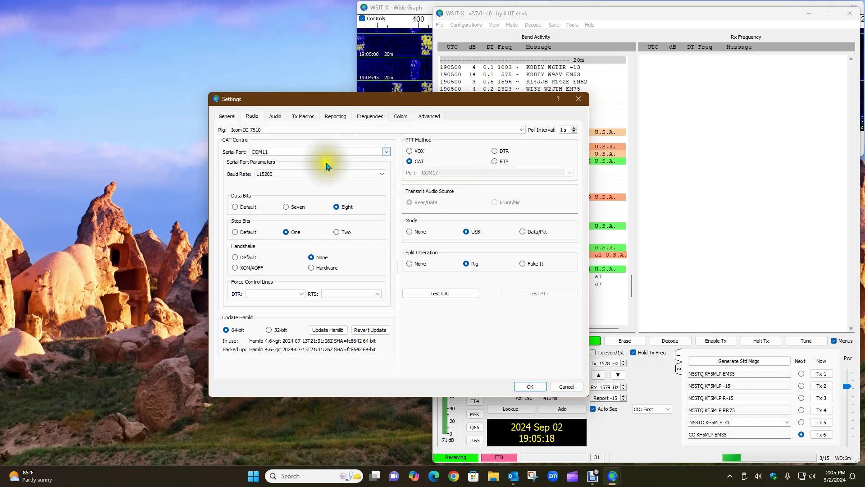
pyautogui.rightClick(253, 477)
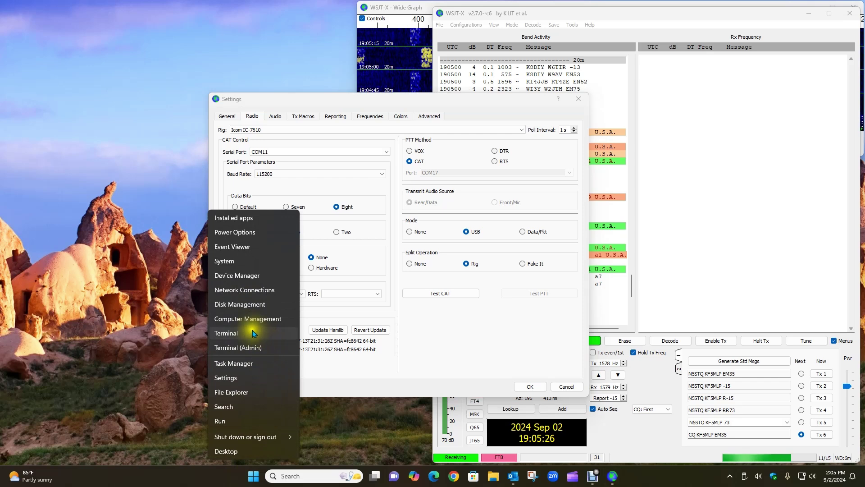
pyautogui.click(245, 275)
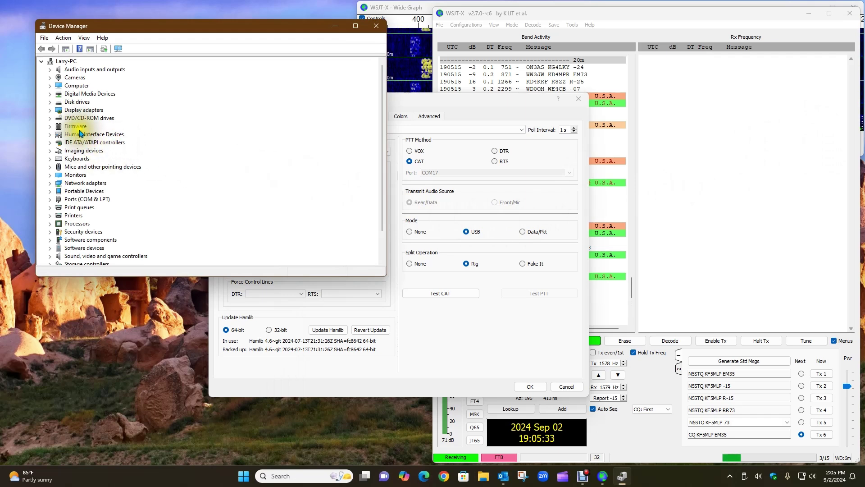
pyautogui.click(50, 199)
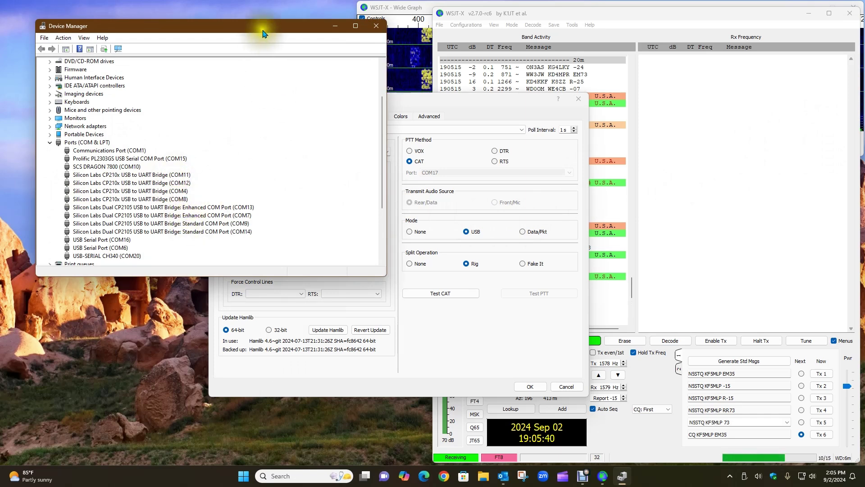
pyautogui.moveTo(259, 30); pyautogui.dragTo(570, 91)
pyautogui.moveTo(628, 121); pyautogui.dragTo(653, 139)
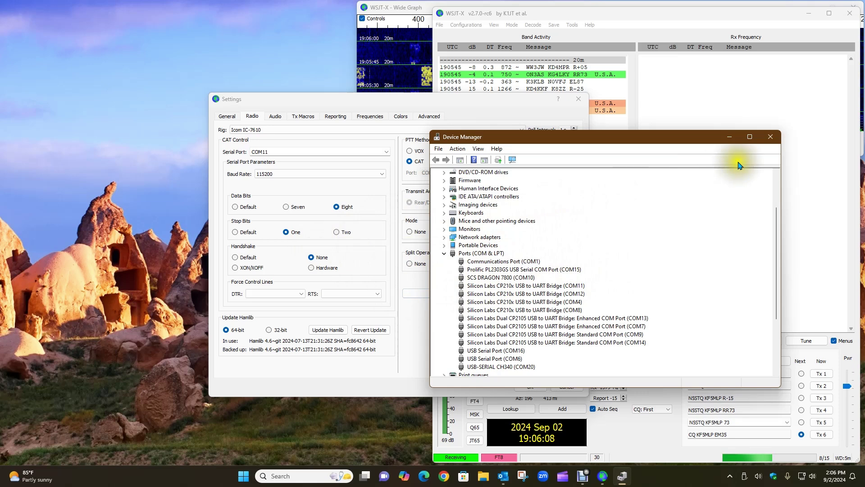
pyautogui.click(770, 141)
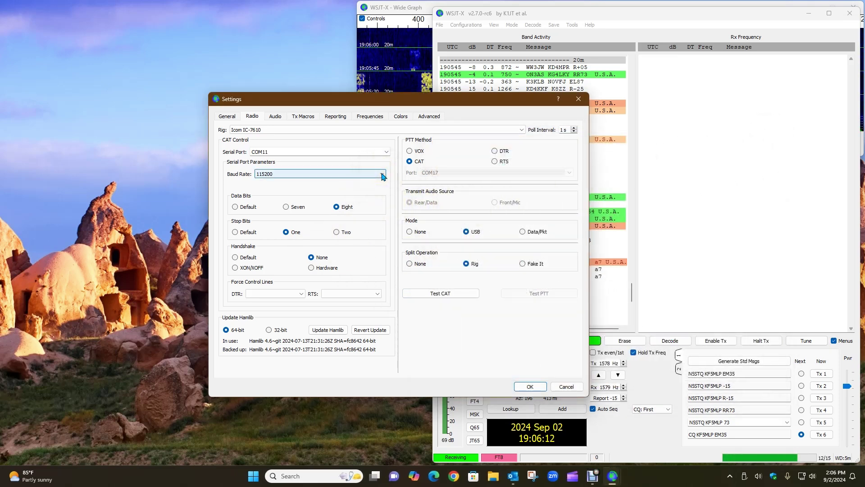
# Step: Check the baud rate choices and examine the COM11 Silicon Labs bridge's port settings in Device Manager, placed beside the device list
pyautogui.click(382, 174)
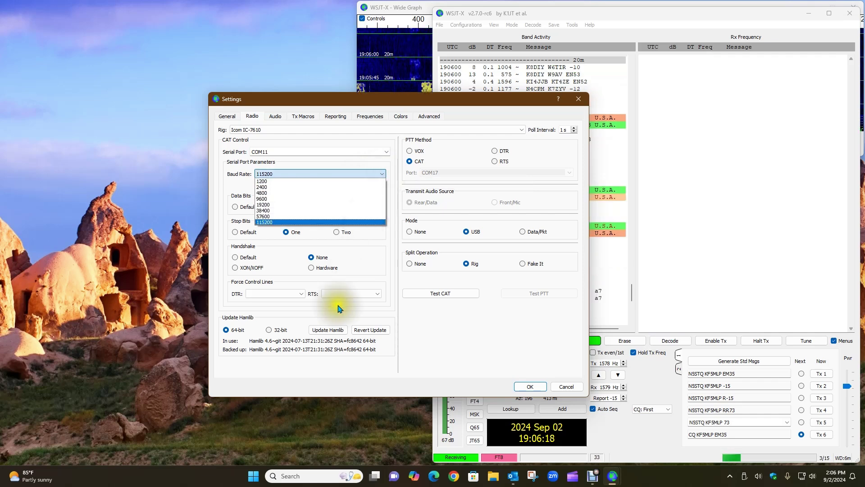
pyautogui.rightClick(253, 476)
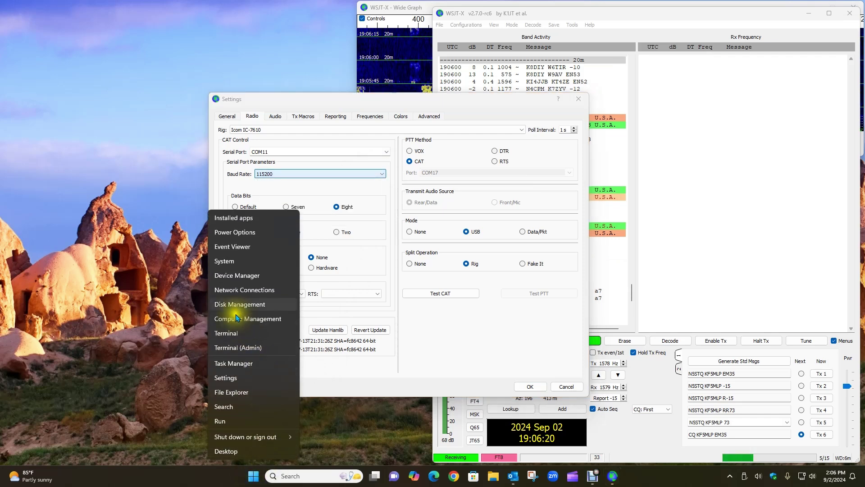
pyautogui.click(235, 277)
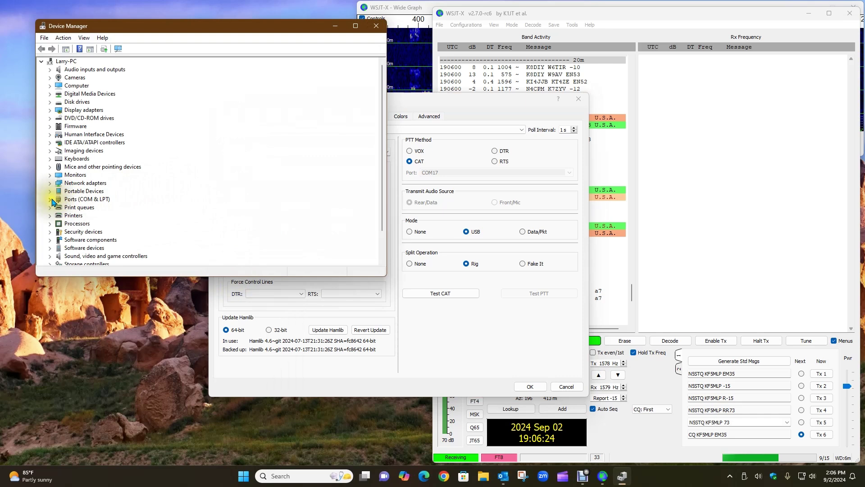
pyautogui.click(50, 198)
pyautogui.click(132, 177)
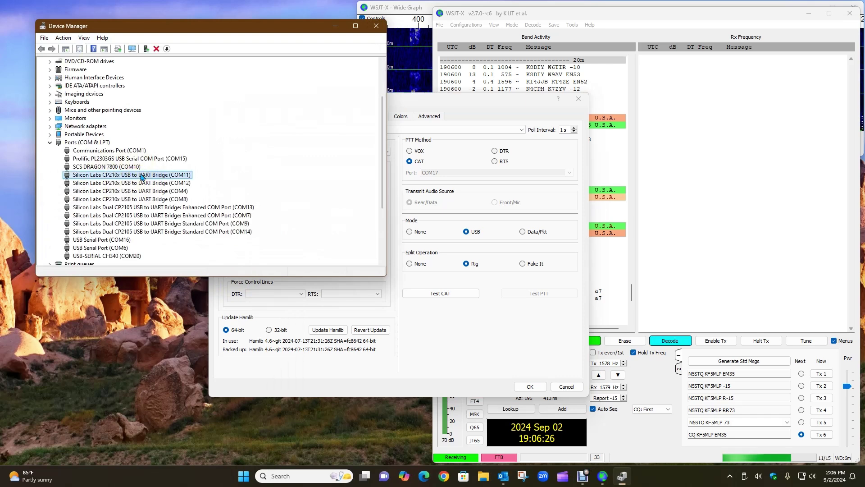
pyautogui.rightClick(140, 175)
pyautogui.click(162, 226)
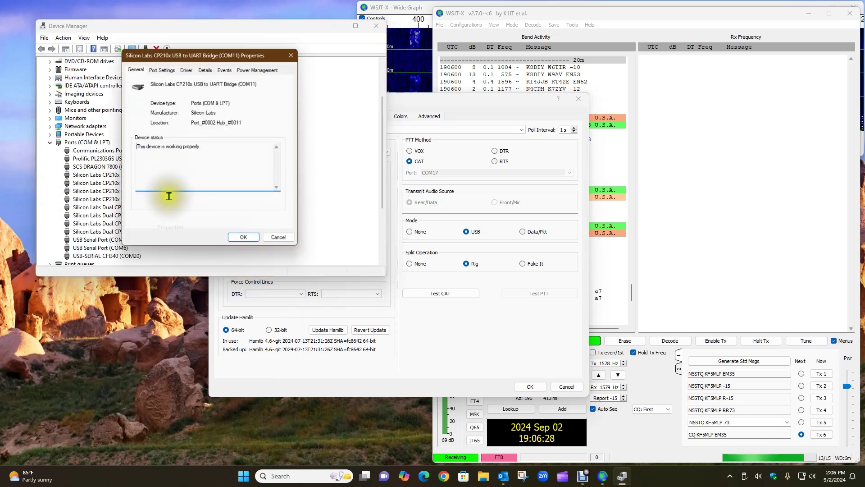
pyautogui.click(168, 67)
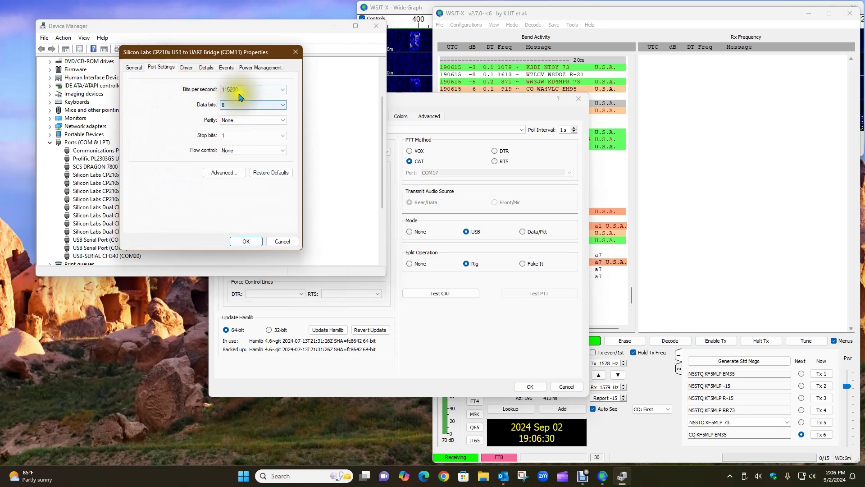
pyautogui.moveTo(232, 56); pyautogui.dragTo(521, 132)
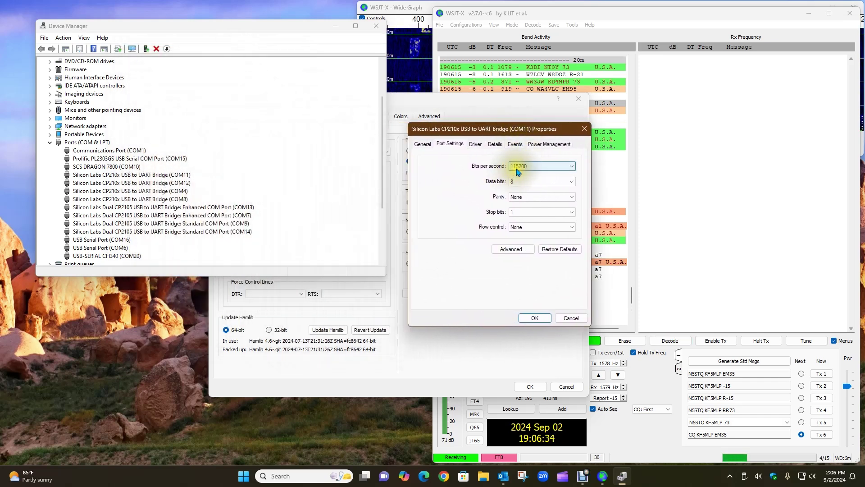
# Step: Return to the WSJT-X radio settings and set data bits to Eight, stop bits to One and handshake to None
pyautogui.click(402, 346)
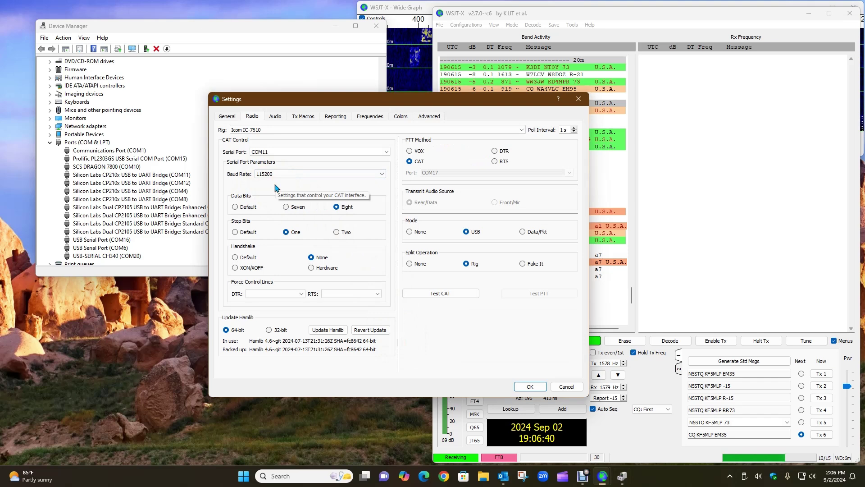
pyautogui.click(337, 208)
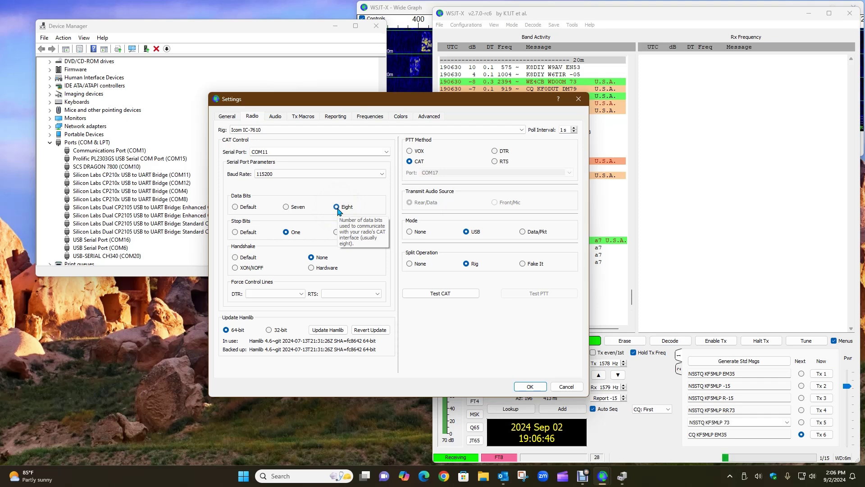
pyautogui.click(285, 233)
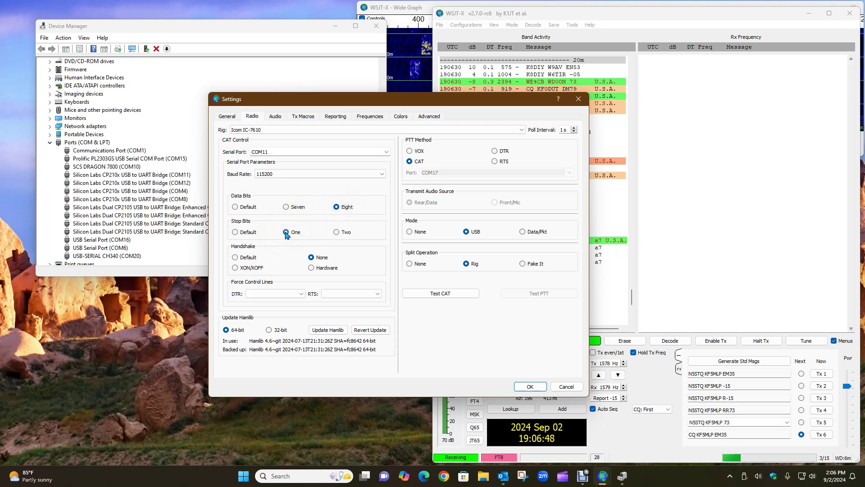
pyautogui.click(317, 259)
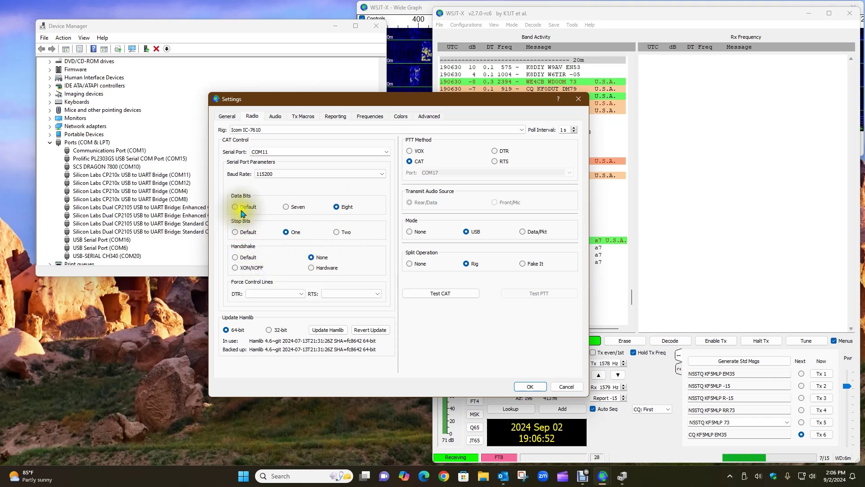
pyautogui.click(315, 261)
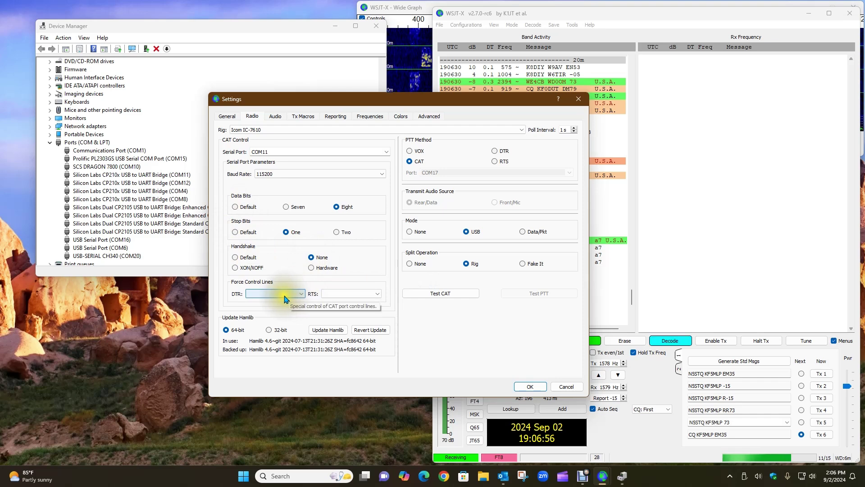
# Step: Check the DTR and RTS choices under Force Control Lines, leaving both blank
pyautogui.click(301, 296)
pyautogui.click(302, 296)
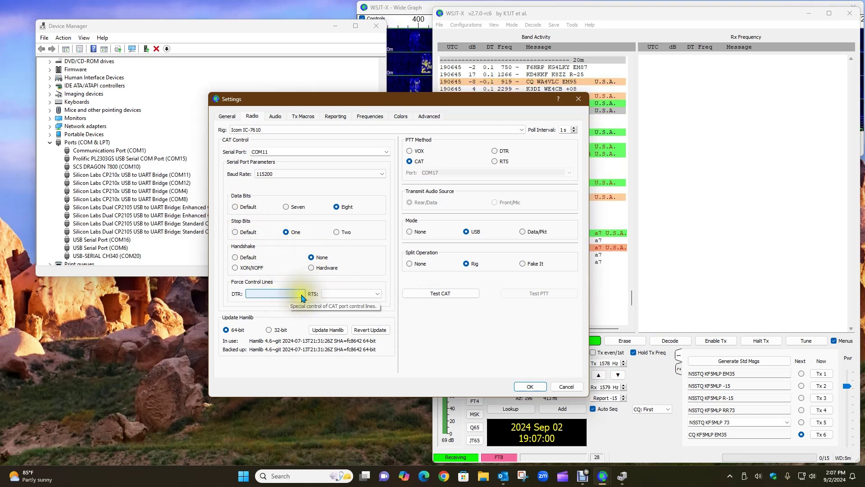
pyautogui.click(302, 296)
pyautogui.click(332, 291)
pyautogui.click(355, 295)
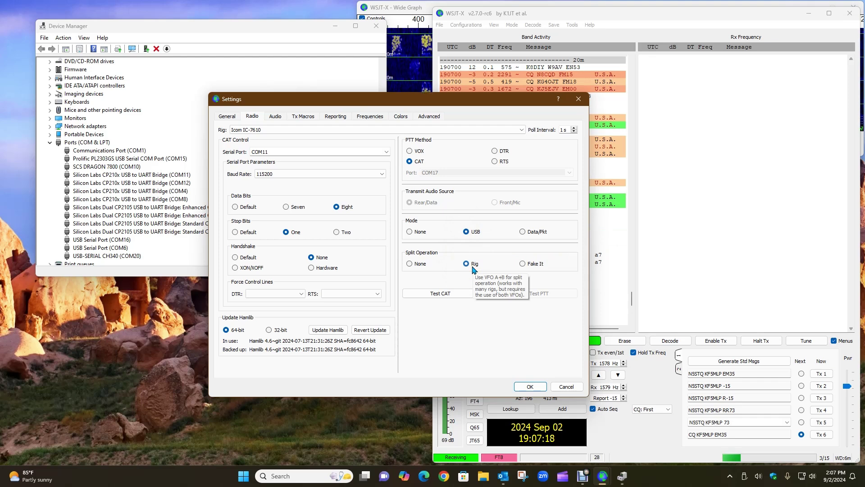
# Step: Test the radio's CAT connection, and switch the PTT test on and off
pyautogui.click(454, 294)
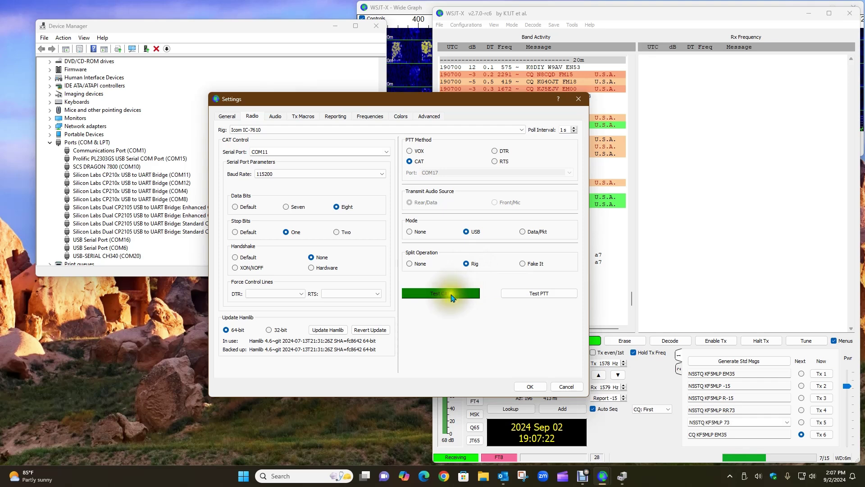
pyautogui.click(540, 294)
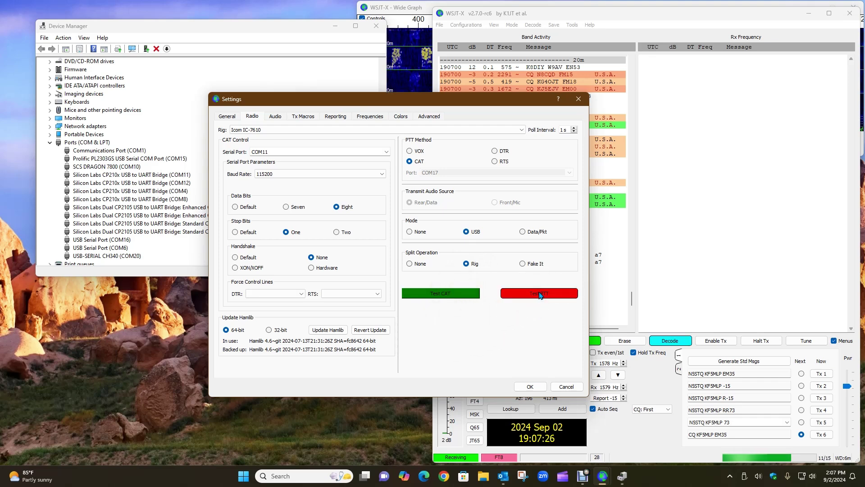
pyautogui.click(539, 294)
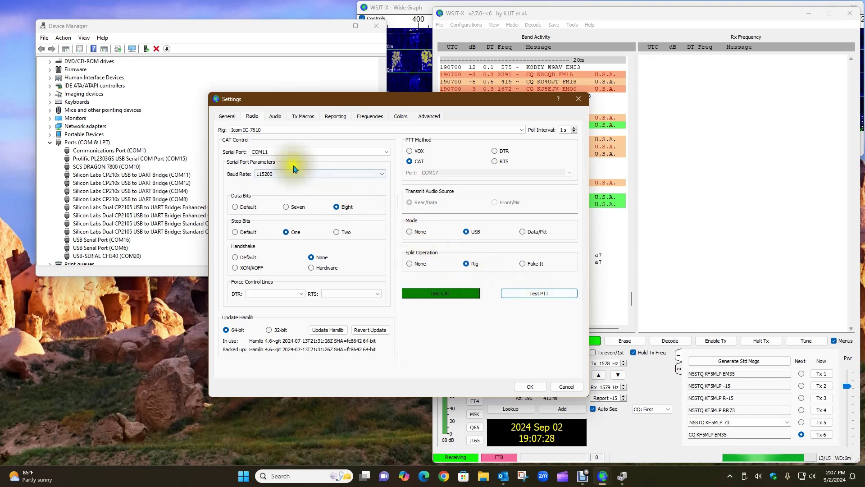
# Step: Choose IC-7610 (2- USB Audio CODEC) as both the soundcard input and output in the audio settings
pyautogui.click(275, 116)
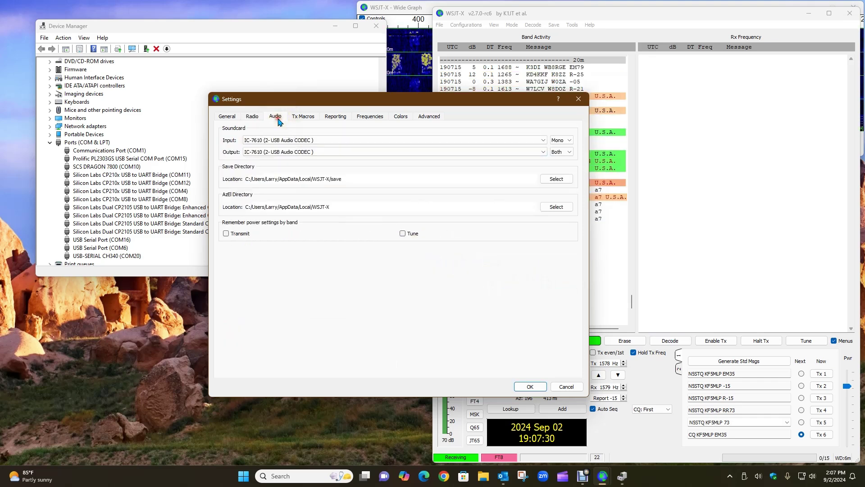
pyautogui.click(543, 141)
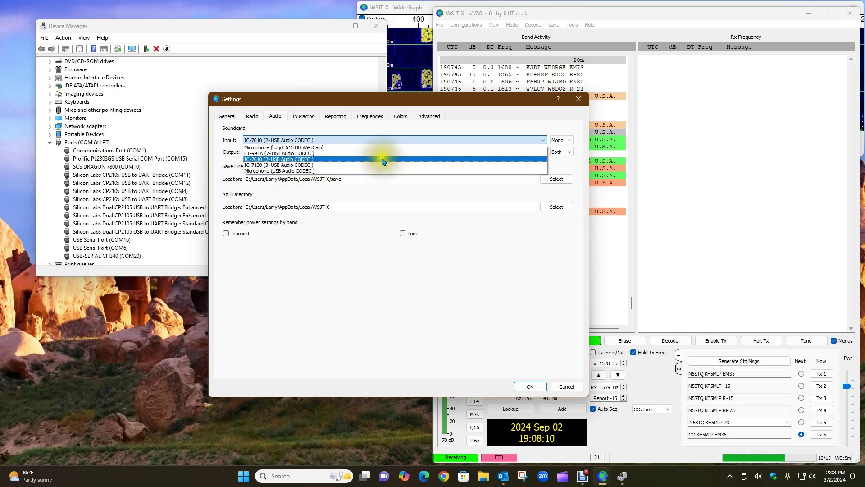
pyautogui.click(387, 141)
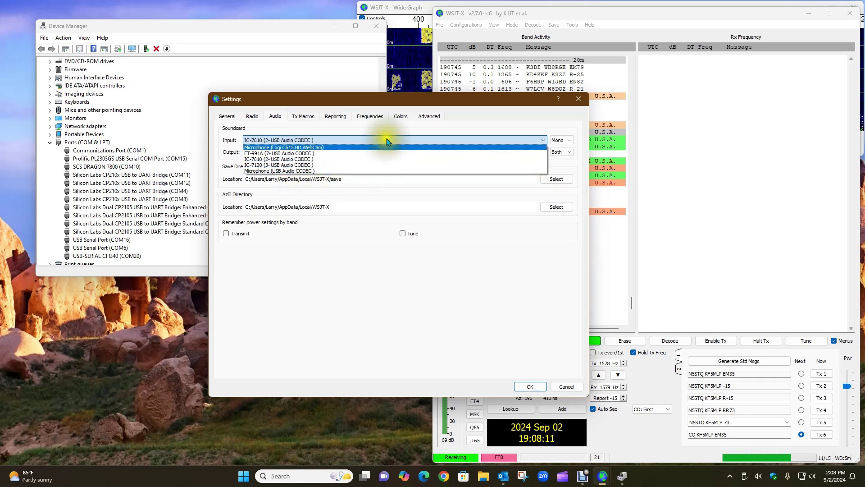
pyautogui.click(478, 251)
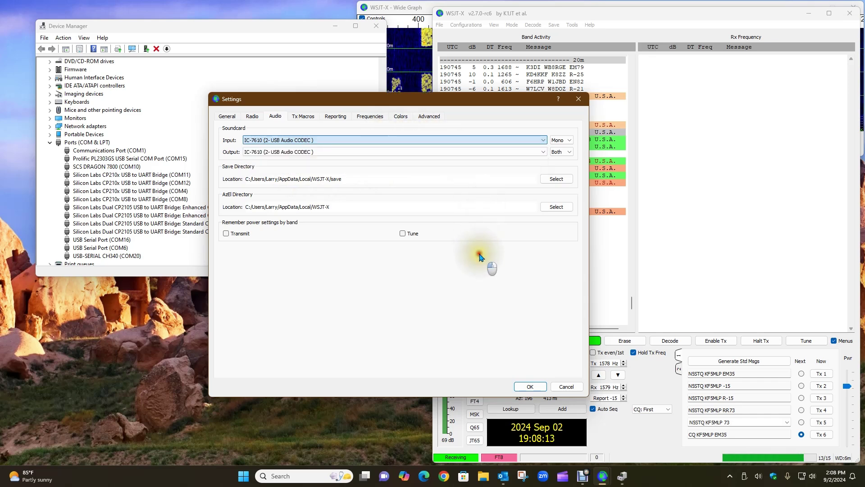
pyautogui.click(399, 152)
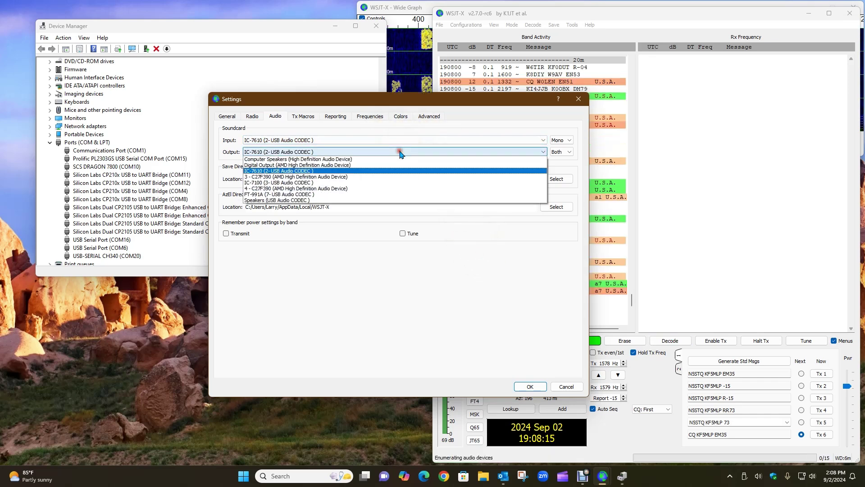
pyautogui.click(375, 172)
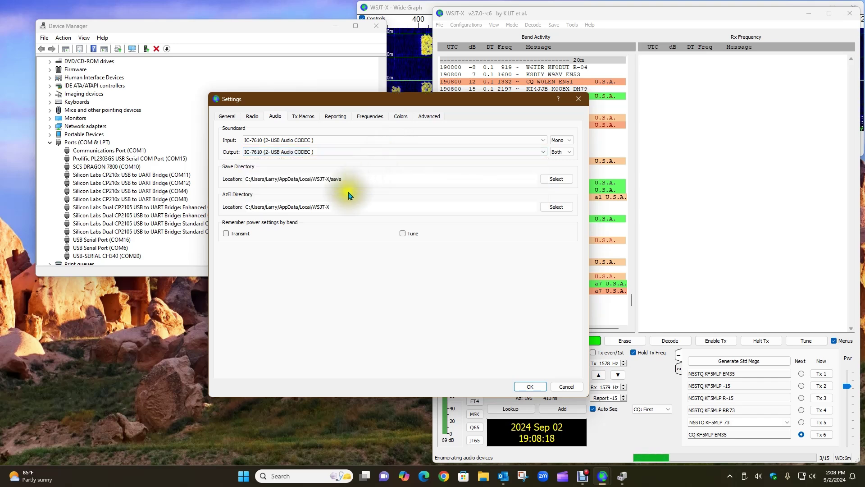
# Step: Review the Tx macros, the reporting and UDP server options, the working frequencies and the decode highlighting colors
pyautogui.click(302, 117)
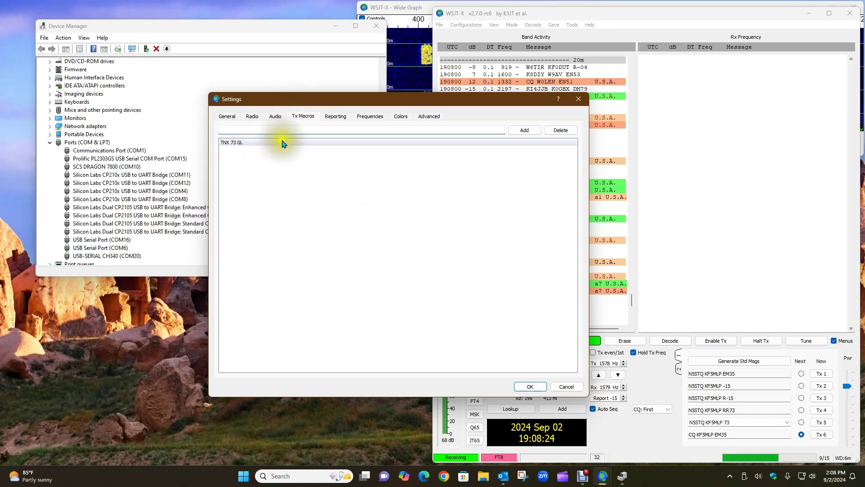
pyautogui.click(335, 117)
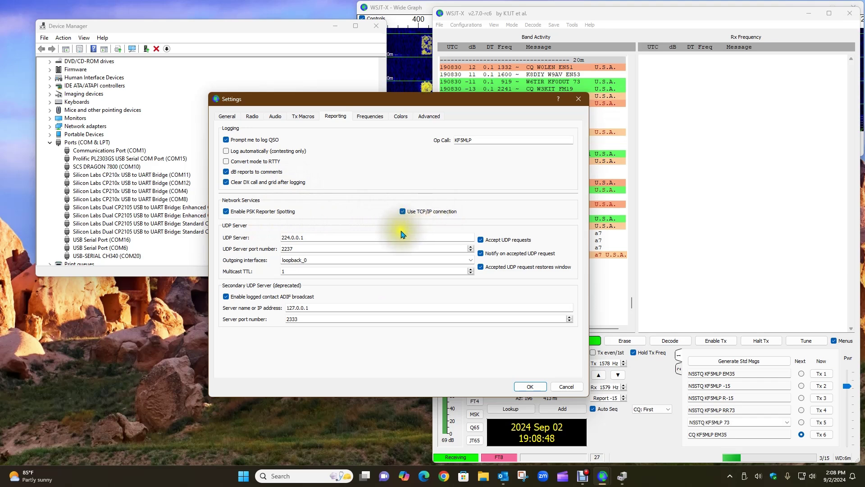
pyautogui.click(481, 267)
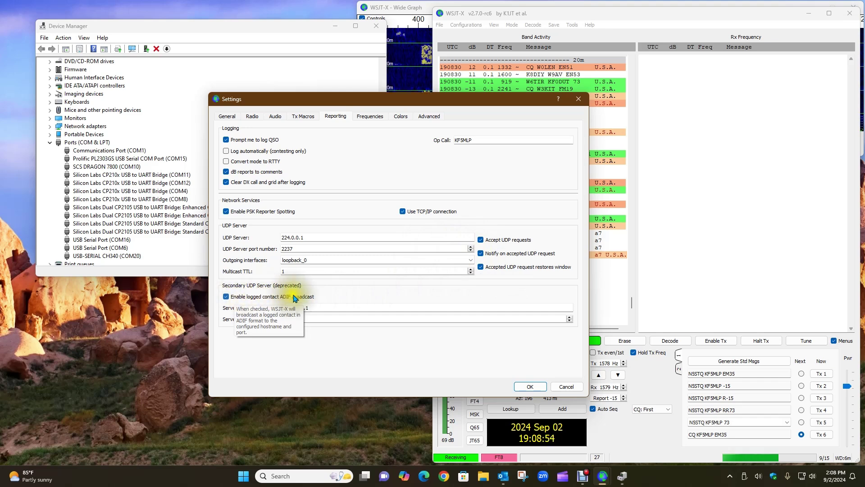
pyautogui.click(397, 288)
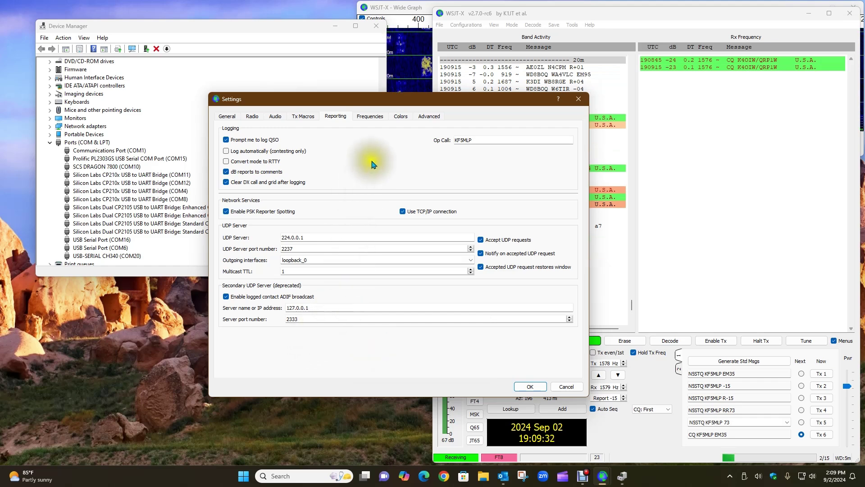
pyautogui.click(370, 116)
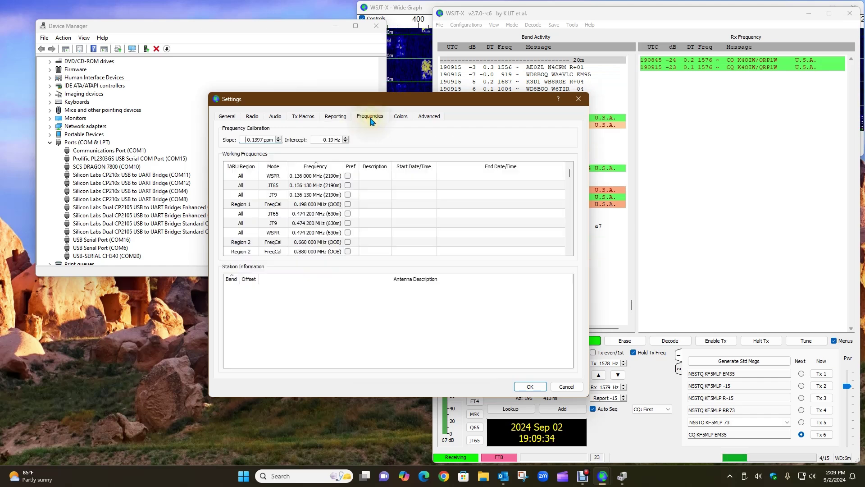
pyautogui.click(398, 116)
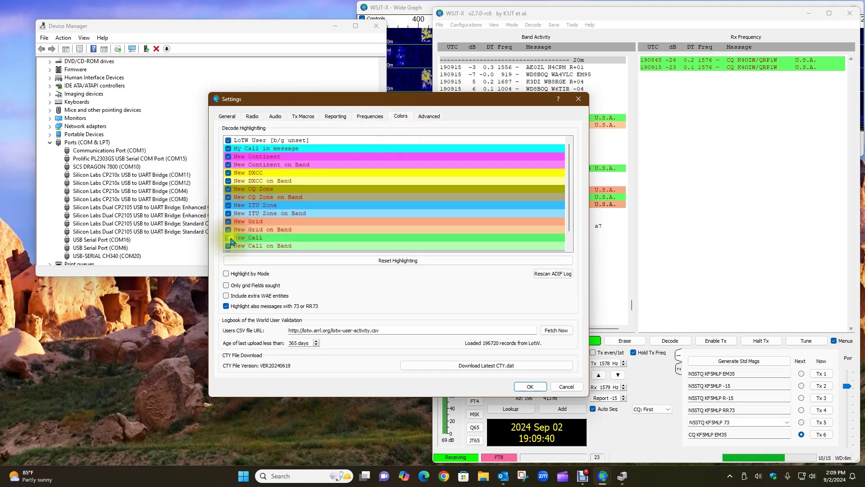
# Step: Try the special operating activity with Hound selected in the advanced settings and turn it off again
pyautogui.click(428, 117)
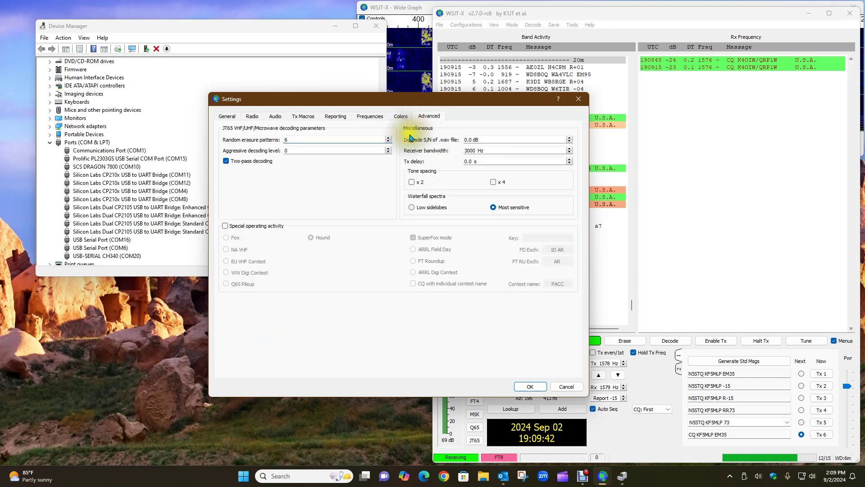
pyautogui.press('Down')
pyautogui.press('Up')
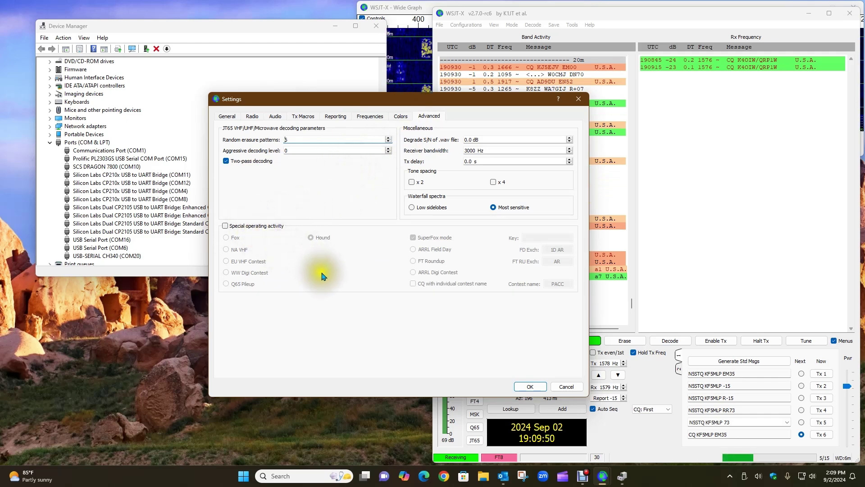
pyautogui.click(225, 226)
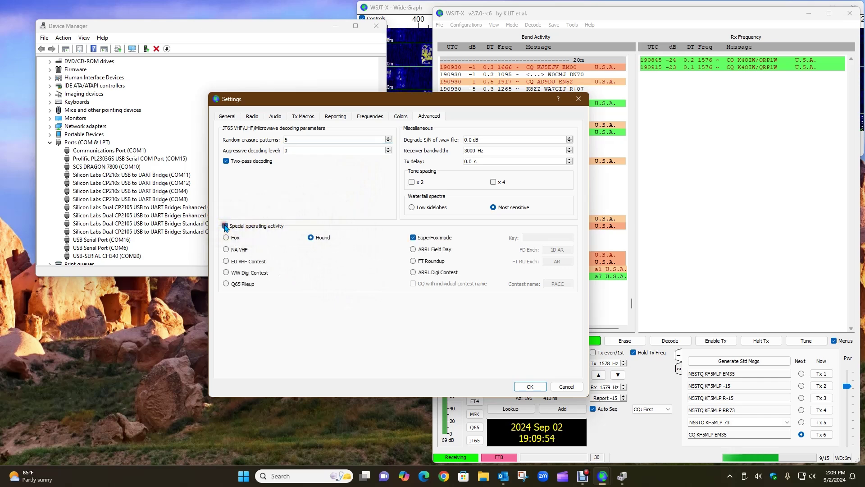
pyautogui.click(312, 238)
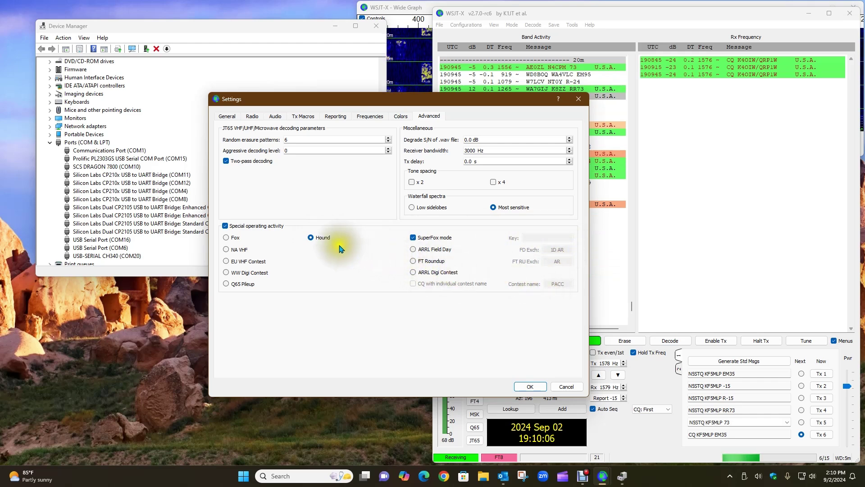
pyautogui.click(237, 225)
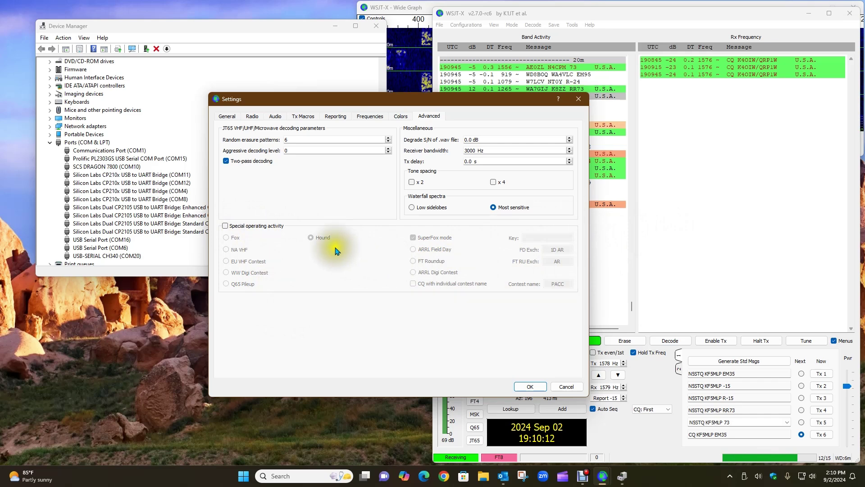
# Step: Accept the WSJT-X settings, and try Super Hound mode before returning to normal FT8
pyautogui.click(526, 387)
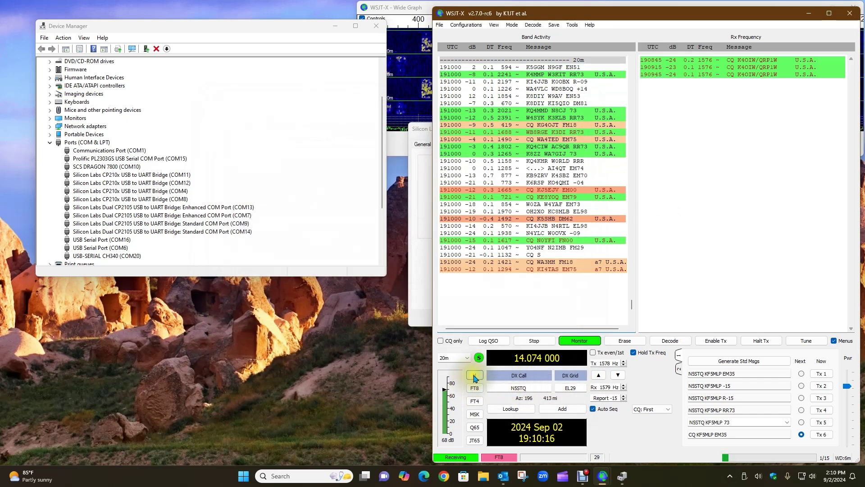
pyautogui.click(475, 376)
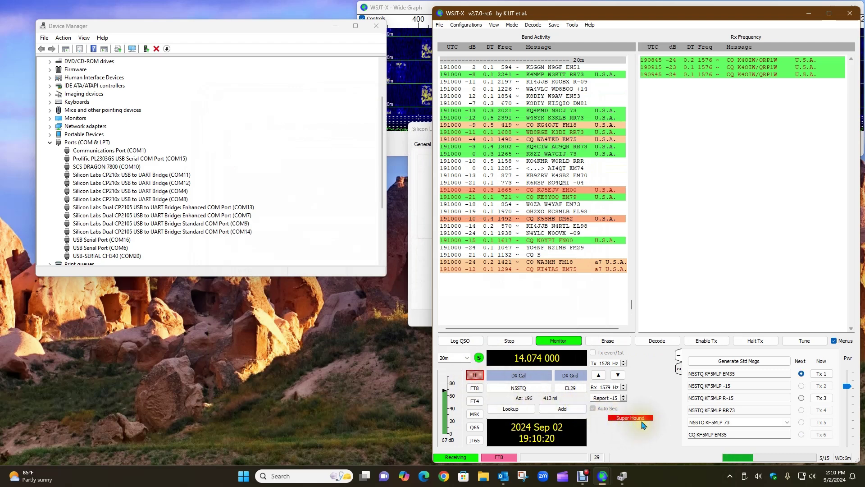
pyautogui.click(476, 388)
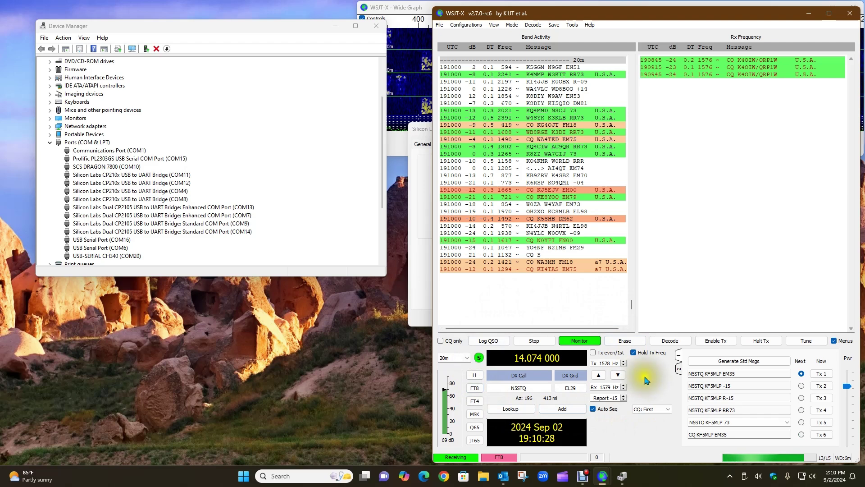
# Step: Accept and close the COM11 port properties so that Device Manager can be closed
pyautogui.click(376, 26)
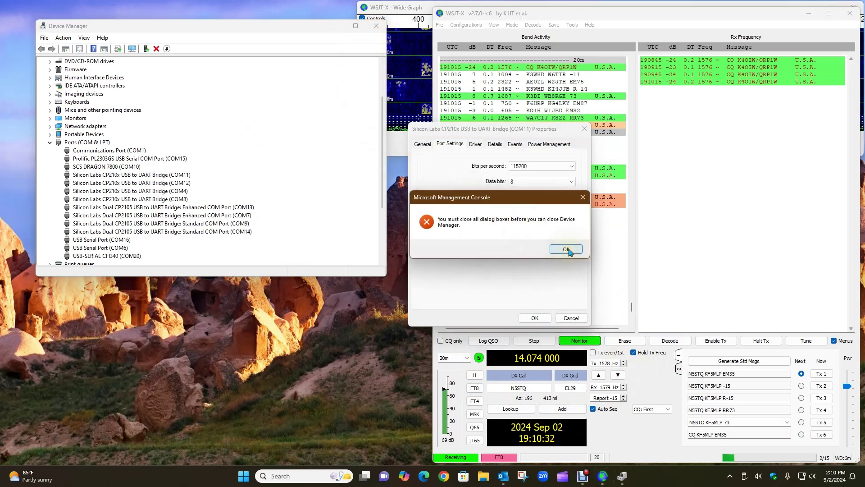
pyautogui.click(566, 249)
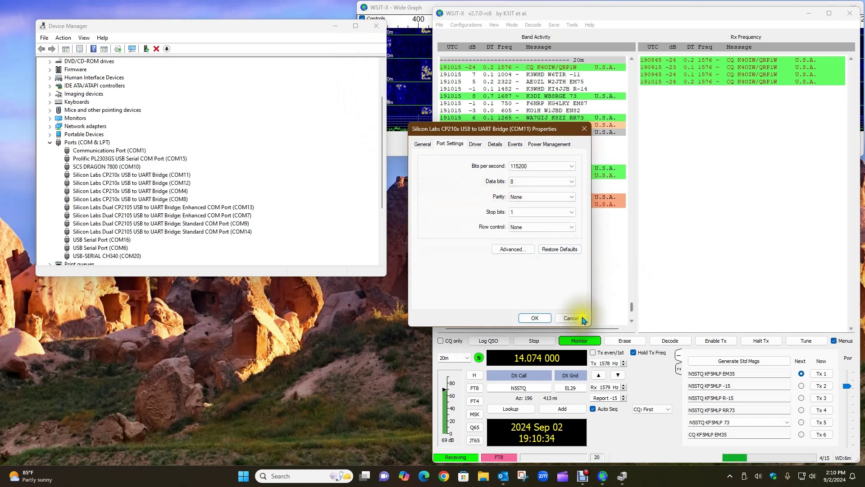
pyautogui.click(535, 318)
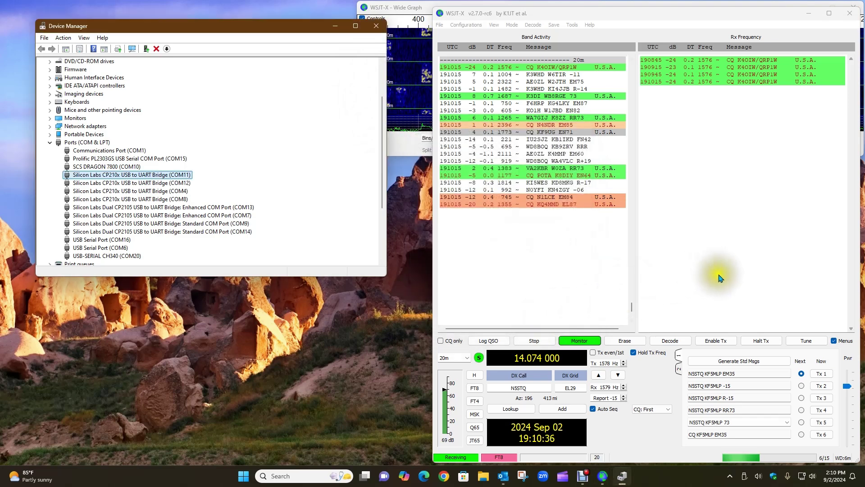